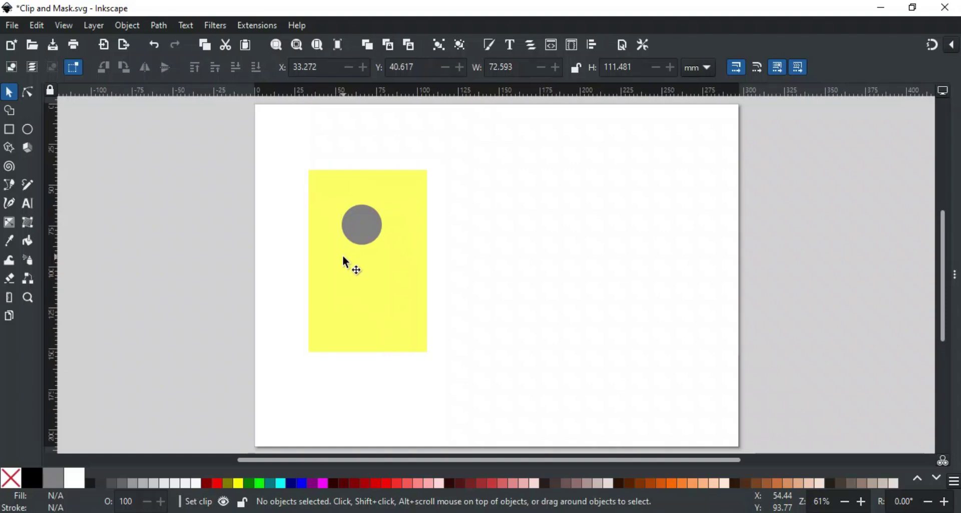
# Step: Reposition the grey circle slightly on the yellow rectangle and clip the rectangle with the circle using Set Clip
pyautogui.moveTo(365, 227)
pyautogui.mouseDown()
pyautogui.moveTo(454, 233)
pyautogui.moveTo(375, 234)
pyautogui.mouseUp()
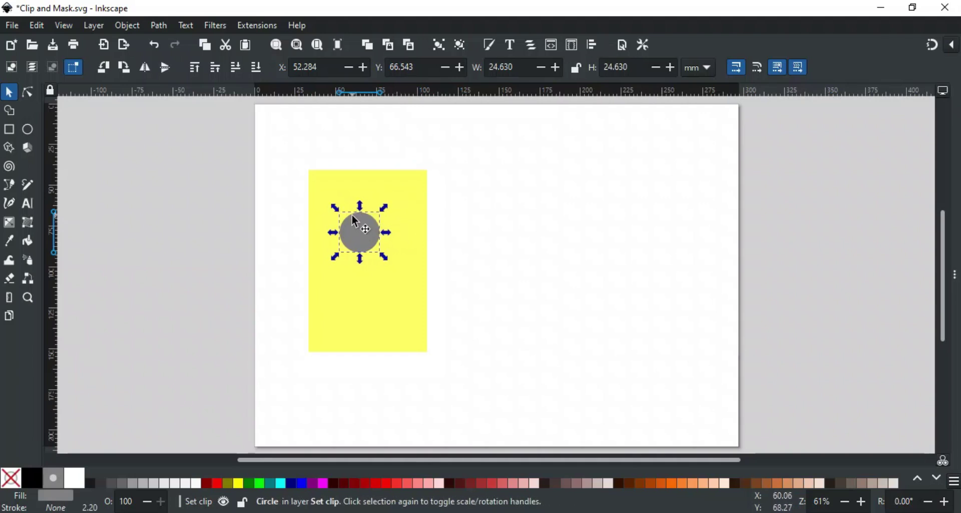
pyautogui.moveTo(297, 190); pyautogui.dragTo(346, 231)
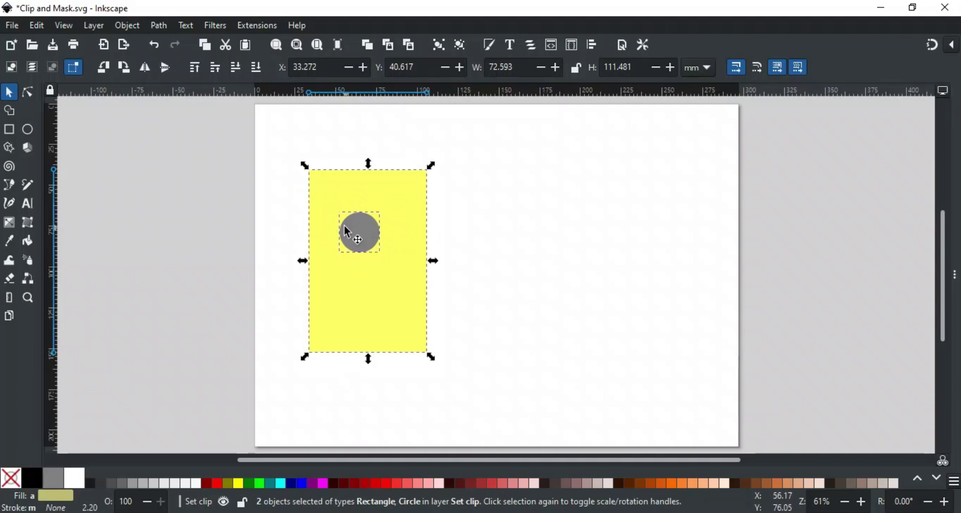
pyautogui.click(128, 25)
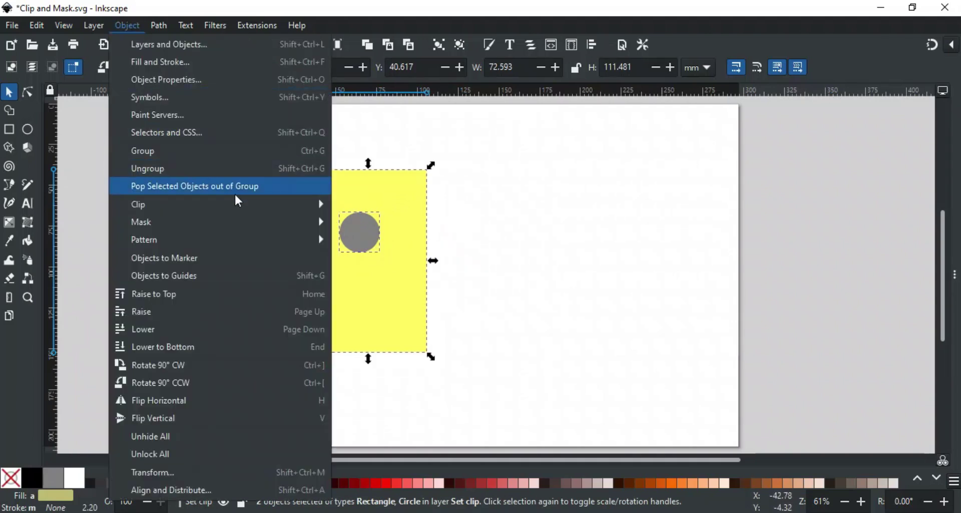
pyautogui.moveTo(254, 204)
pyautogui.click(359, 209)
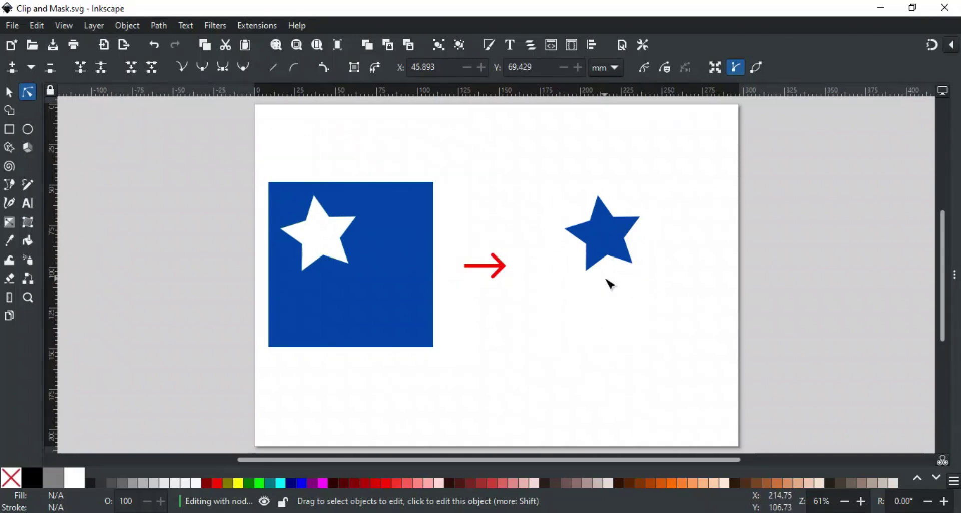
# Step: Reshape the clipped blue star by moving three of its clipping-path nodes outward and slightly narrowing the clipped rectangle from its lower-right corner
pyautogui.click(621, 256)
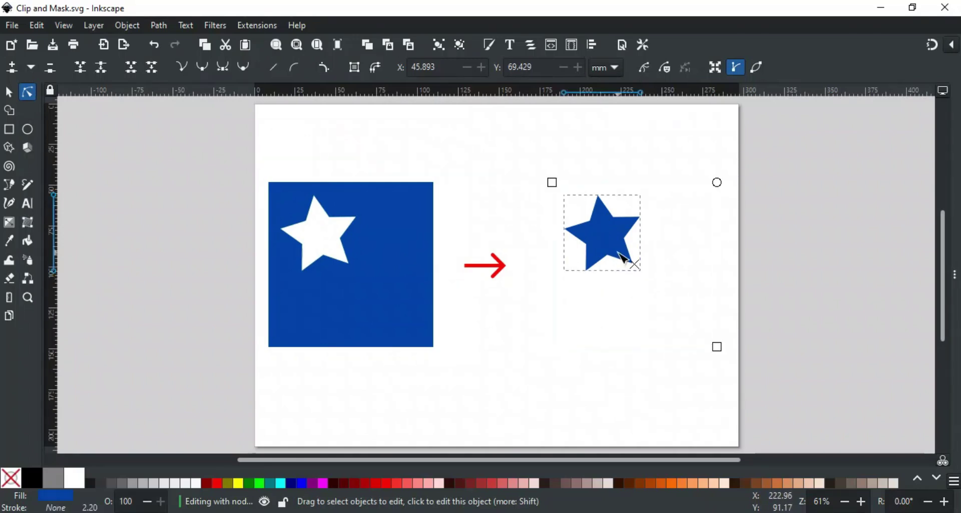
pyautogui.click(644, 68)
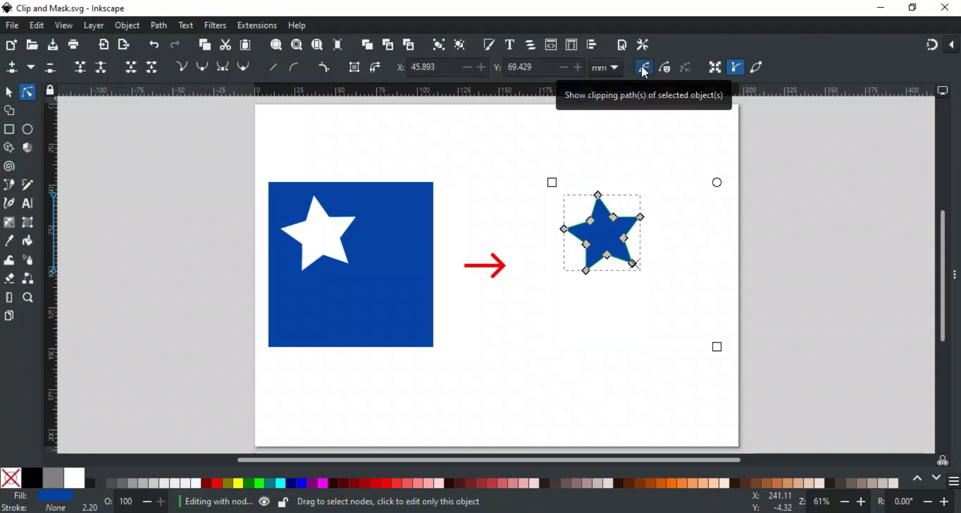
pyautogui.moveTo(600, 197); pyautogui.dragTo(605, 157)
pyautogui.moveTo(591, 221); pyautogui.dragTo(543, 195)
pyautogui.moveTo(564, 229); pyautogui.dragTo(531, 239)
pyautogui.moveTo(717, 347)
pyautogui.mouseDown()
pyautogui.moveTo(617, 249)
pyautogui.moveTo(612, 256)
pyautogui.moveTo(677, 332)
pyautogui.moveTo(707, 263)
pyautogui.moveTo(704, 345)
pyautogui.mouseUp()
pyautogui.click(664, 401)
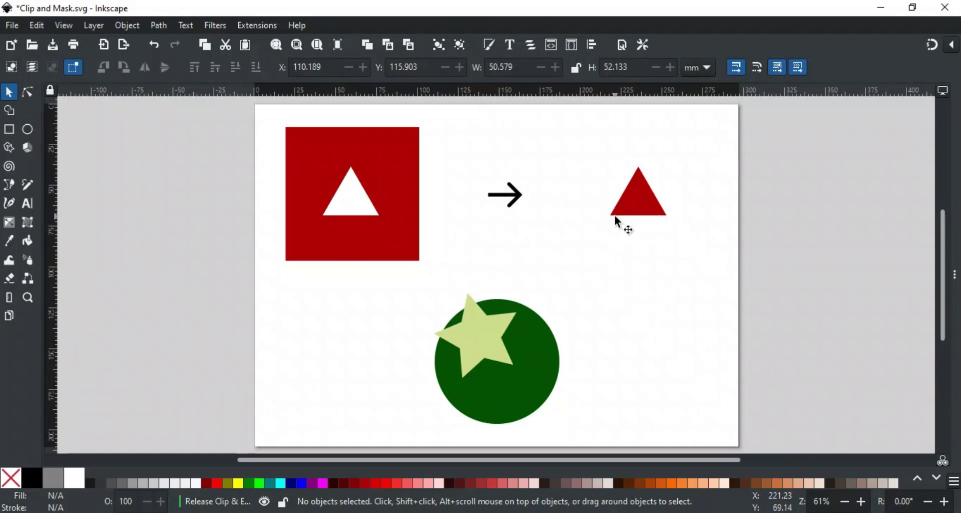
# Step: Release the clip from the clipped red triangle beside the black arrow
pyautogui.click(625, 206)
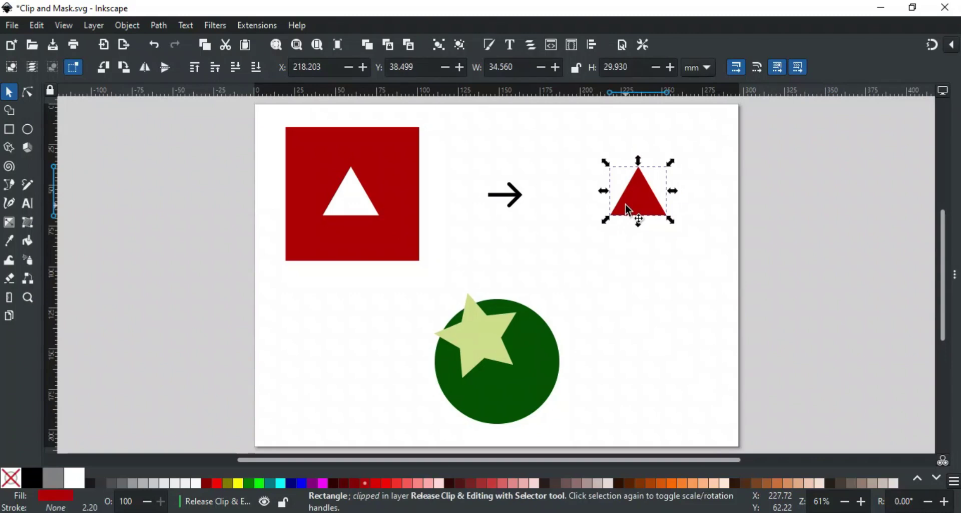
pyautogui.click(133, 25)
pyautogui.moveTo(268, 204)
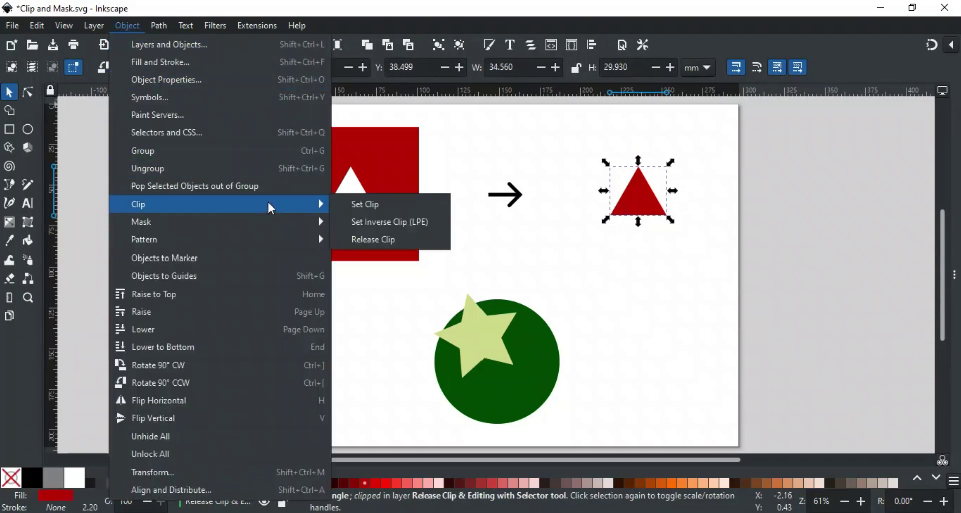
pyautogui.click(371, 239)
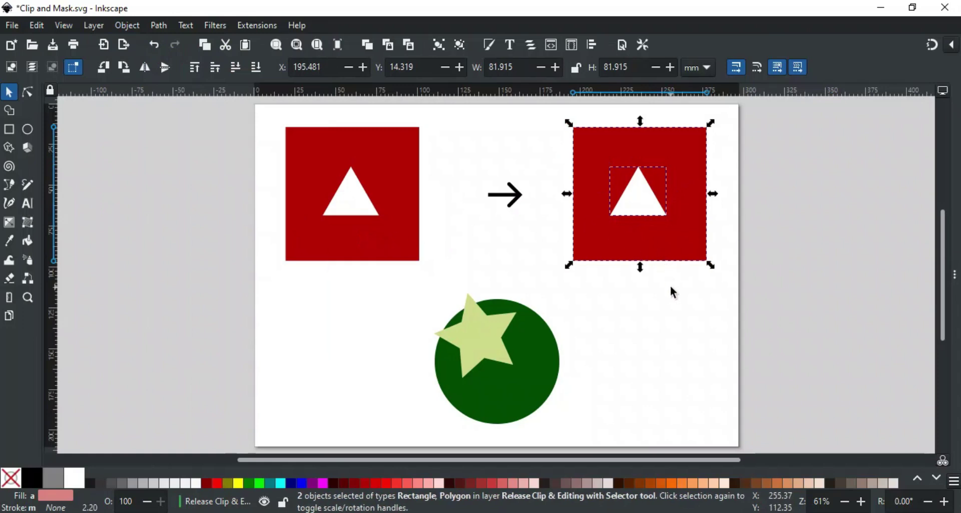
# Step: Shorten the released red square from its top edge and move its white triangle up and left over that edge
pyautogui.click(721, 191)
pyautogui.moveTo(689, 187)
pyautogui.mouseDown()
pyautogui.moveTo(663, 189)
pyautogui.moveTo(686, 193)
pyautogui.moveTo(687, 185)
pyautogui.mouseUp()
pyautogui.moveTo(641, 118); pyautogui.dragTo(643, 138)
pyautogui.moveTo(643, 185); pyautogui.dragTo(620, 155)
# Step: Clip the shortened red rectangle with the repositioned white triangle using Set Clip
pyautogui.moveTo(542, 137); pyautogui.dragTo(622, 180)
pyautogui.rightClick(622, 179)
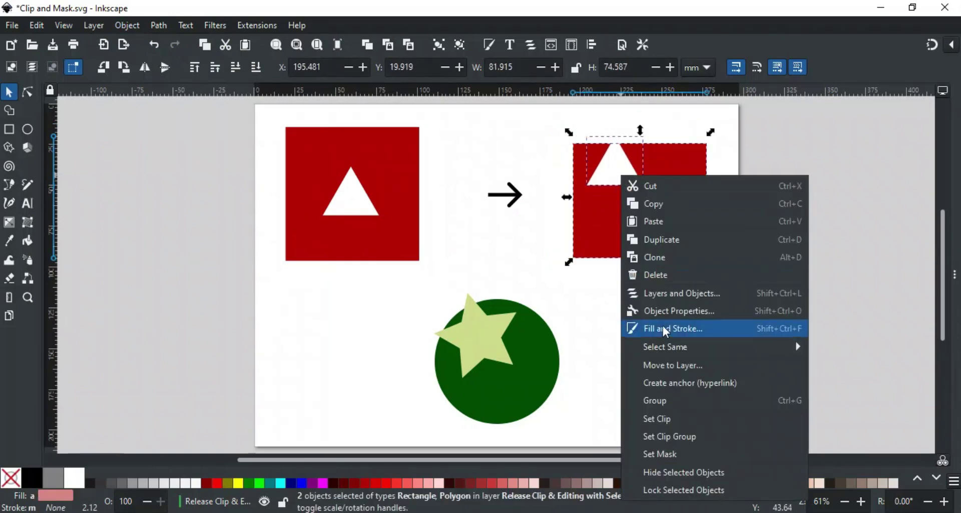
pyautogui.click(669, 415)
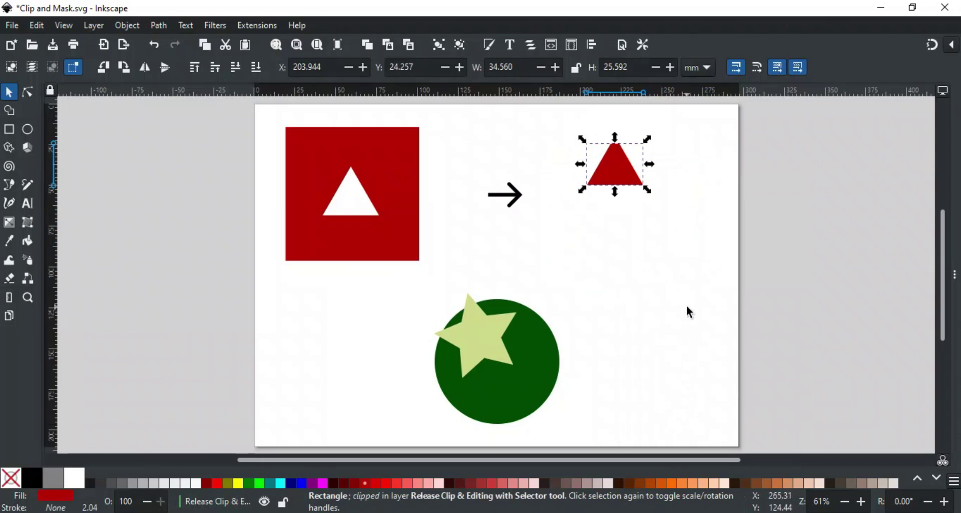
pyautogui.click(576, 203)
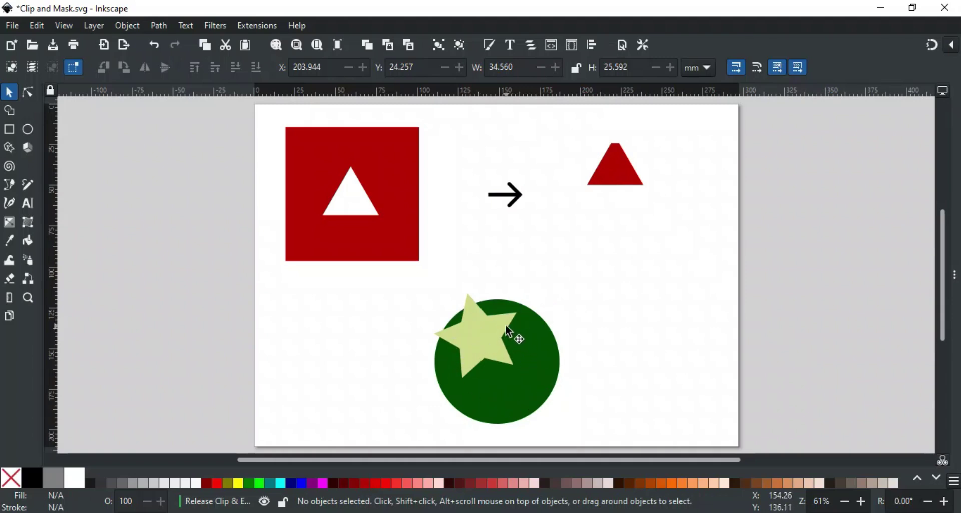
# Step: Group the dark green circle on its own and clip that group with the light green star
pyautogui.click(551, 350)
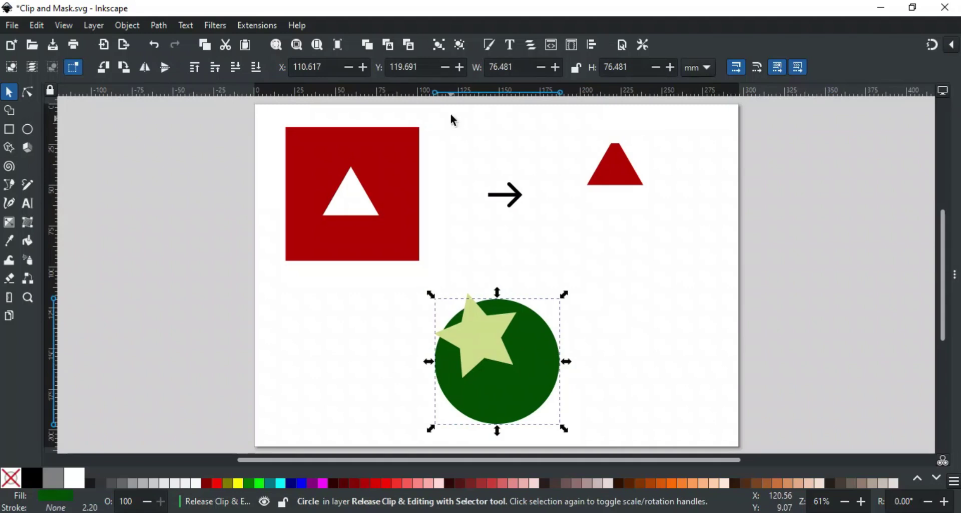
pyautogui.click(439, 48)
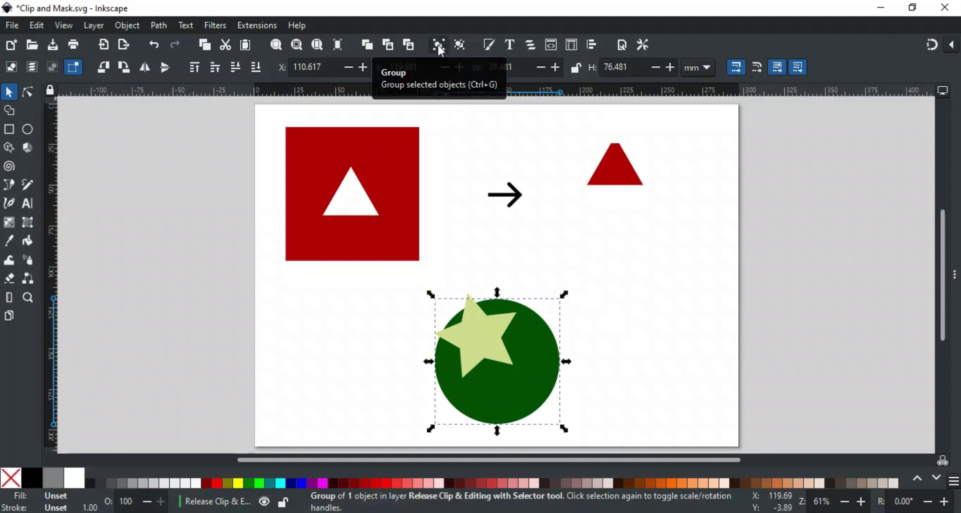
pyautogui.moveTo(404, 319); pyautogui.dragTo(455, 337)
pyautogui.rightClick(460, 338)
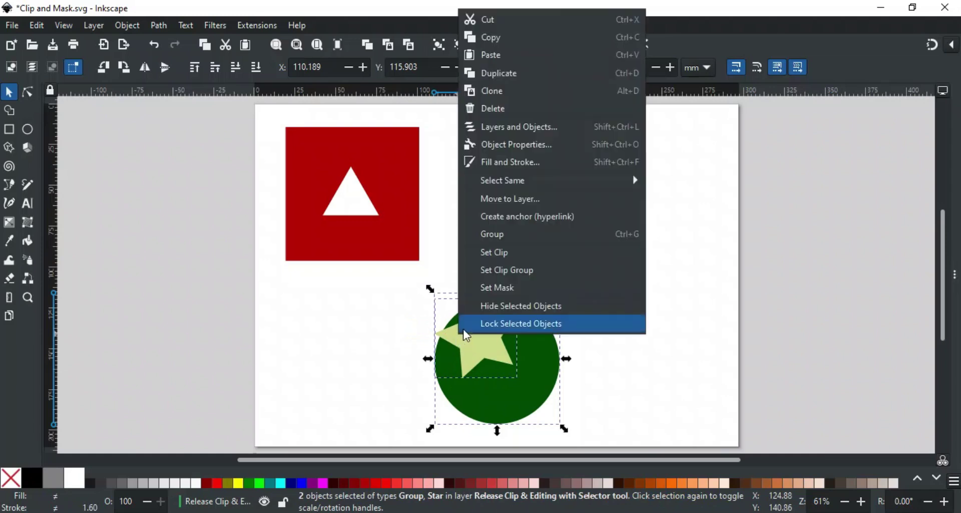
pyautogui.click(524, 250)
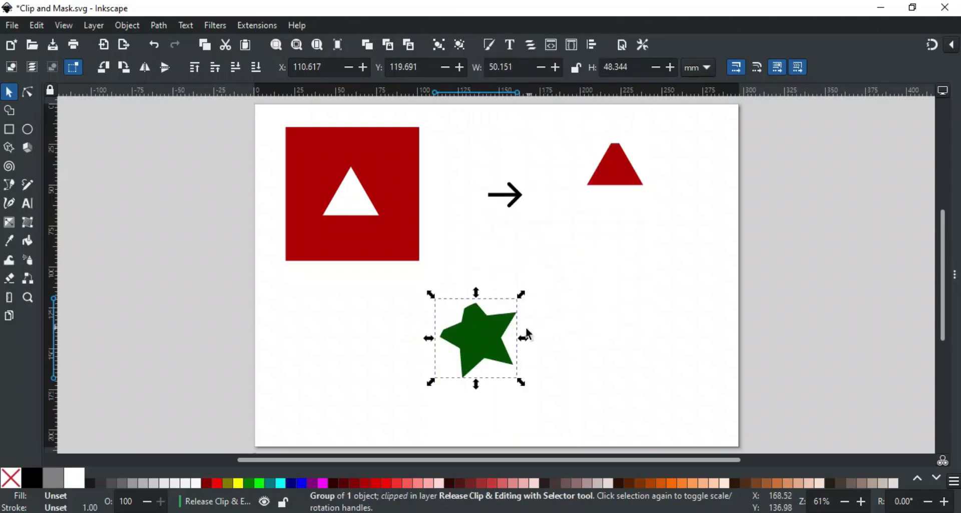
# Step: Enter the clipped star group and resize the green circle inside it to about 68 by 94 mm
pyautogui.press('Escape')
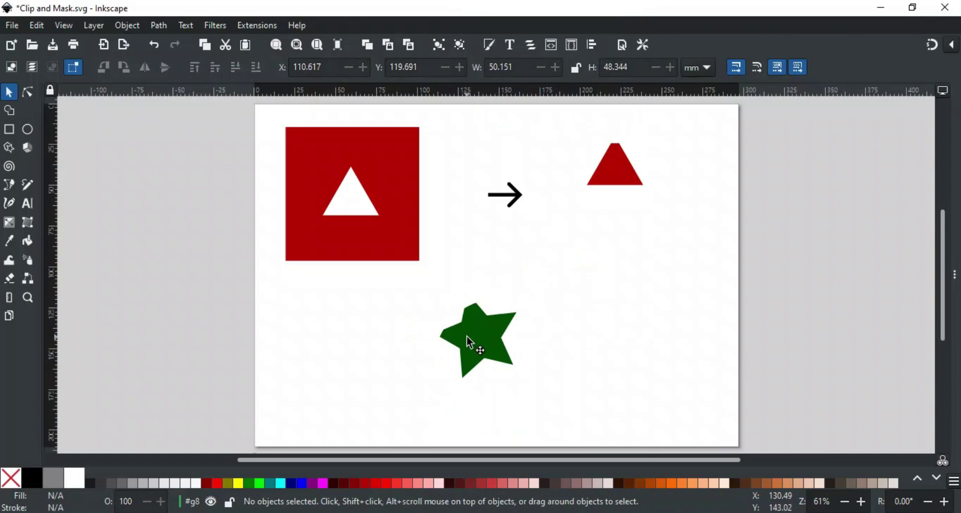
pyautogui.click(467, 336)
pyautogui.moveTo(565, 296); pyautogui.dragTo(549, 271)
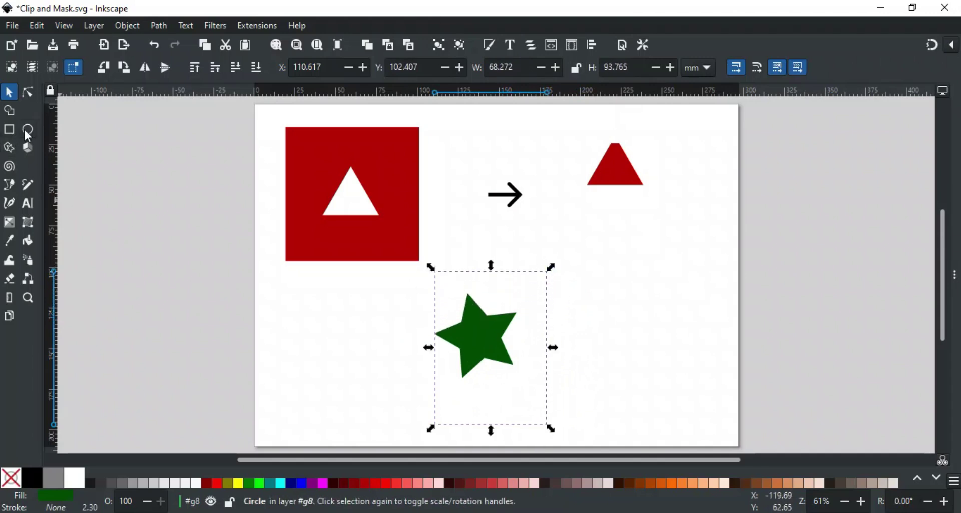
# Step: Draw three black ellipses inside the clipped group over the star's points, the last with radii of about 11 by 10.6 mm
pyautogui.press('e')
pyautogui.moveTo(477, 344); pyautogui.dragTo(523, 384)
pyautogui.moveTo(449, 299); pyautogui.dragTo(478, 334)
pyautogui.moveTo(492, 294); pyautogui.dragTo(528, 327)
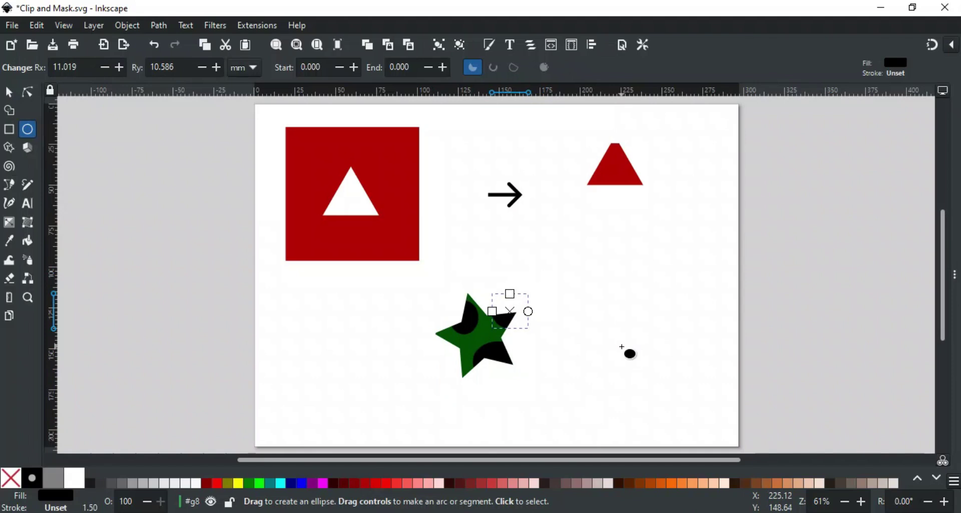
pyautogui.press('Escape')
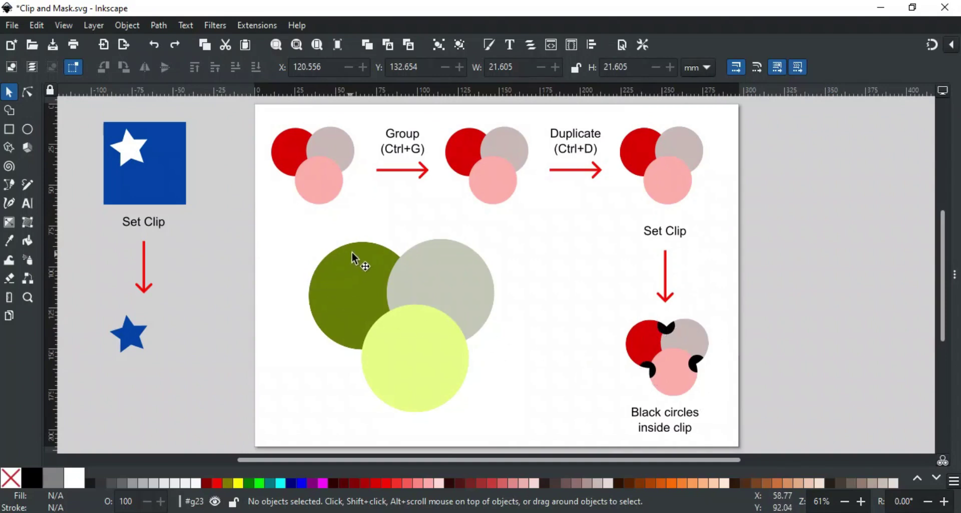
# Step: Select the group of three large overlapping green and grey circles and apply Set Clip Group to it
pyautogui.moveTo(304, 238); pyautogui.dragTo(458, 388)
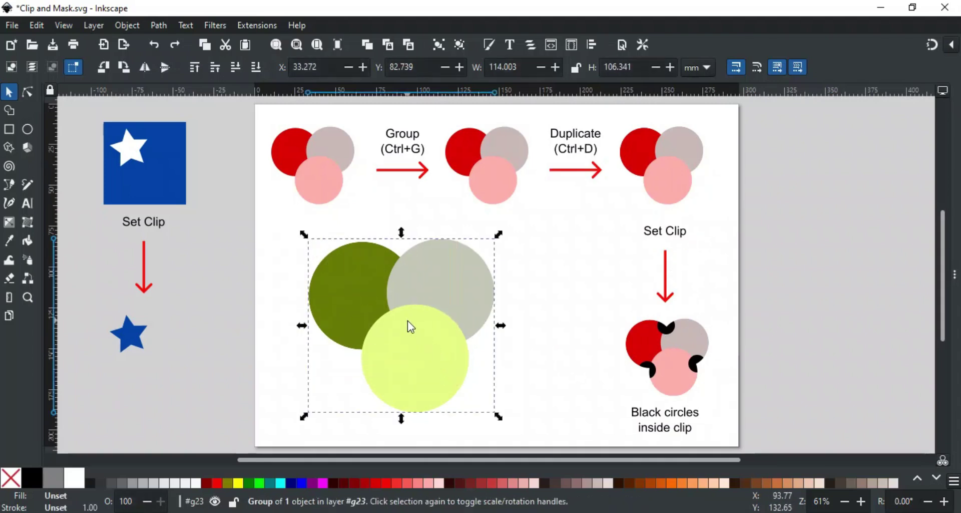
pyautogui.rightClick(407, 320)
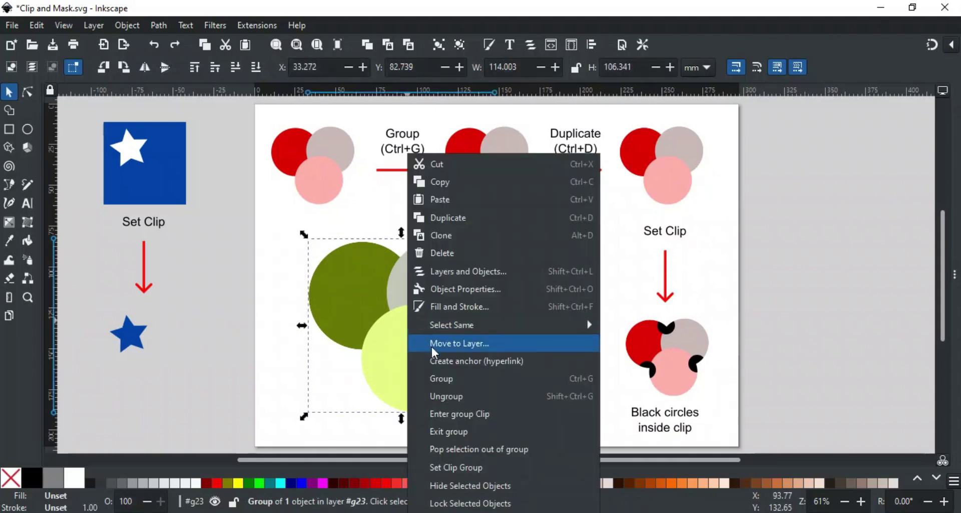
pyautogui.click(459, 466)
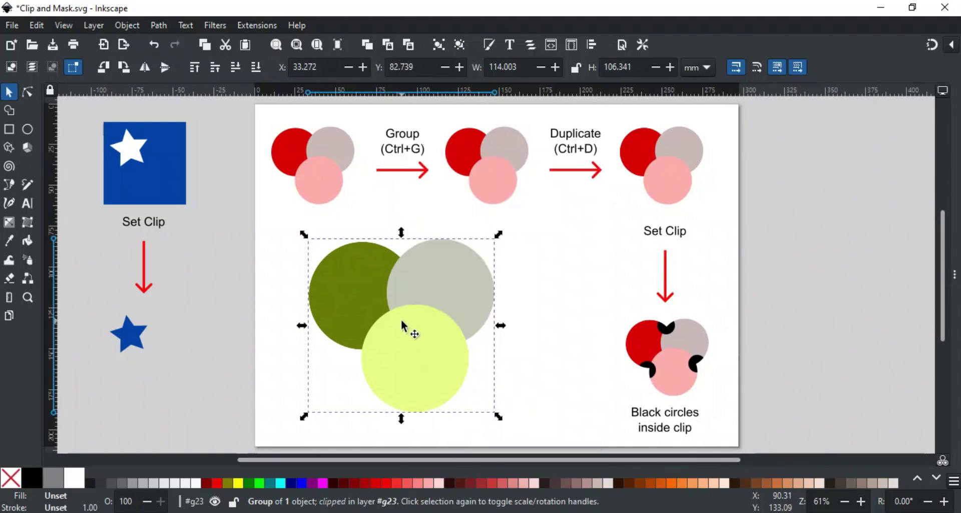
pyautogui.press('Escape')
# Step: Draw three small black circles inside the clipped group, one at each outer junction between the large circles
pyautogui.press('e')
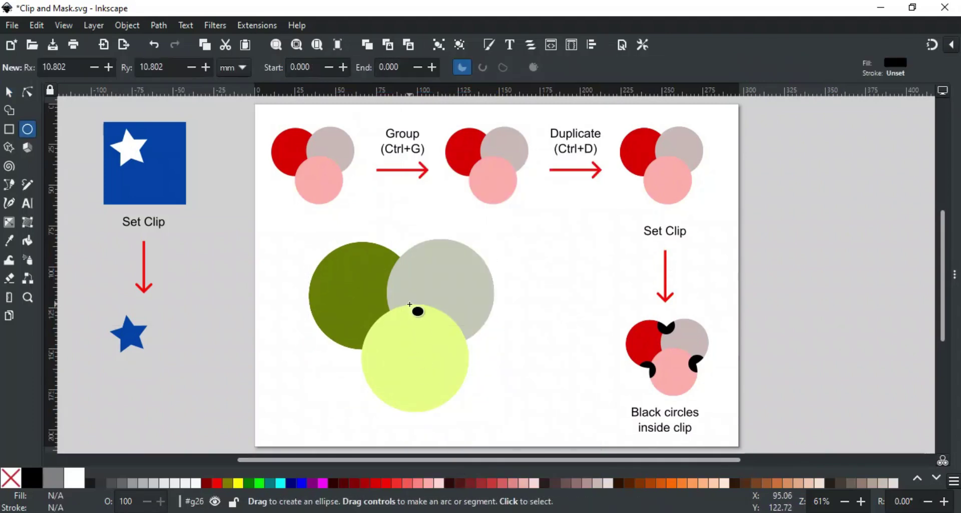
pyautogui.moveTo(384, 246); pyautogui.dragTo(415, 278)
pyautogui.moveTo(344, 334); pyautogui.dragTo(376, 368)
pyautogui.moveTo(453, 323); pyautogui.dragTo(485, 358)
pyautogui.click(548, 348)
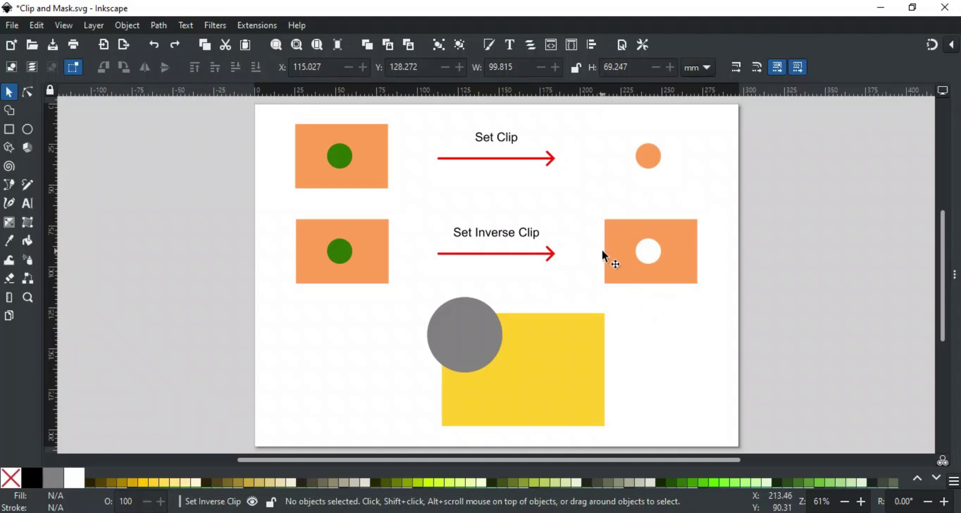
# Step: Cut the grey circle out of the yellow rectangle using Set Inverse Clip (LPE)
pyautogui.moveTo(414, 316); pyautogui.dragTo(539, 407)
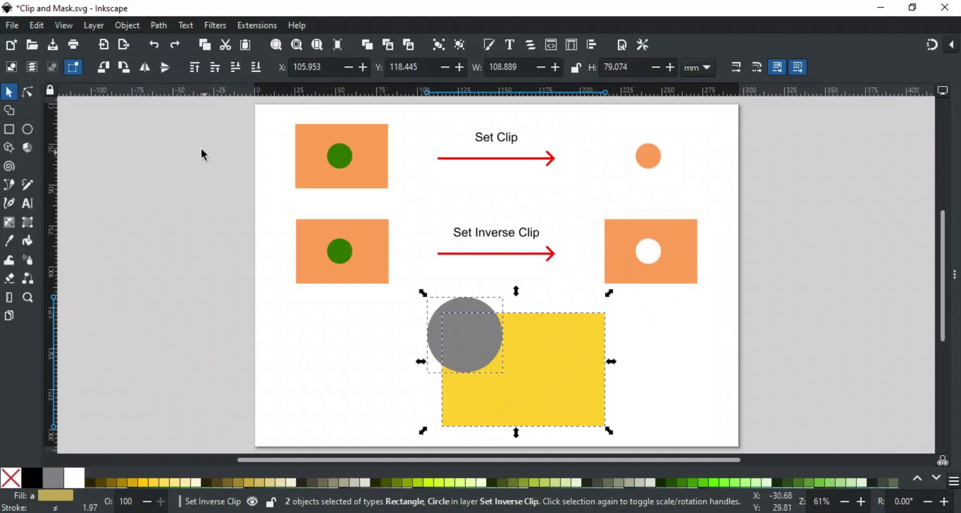
pyautogui.click(126, 27)
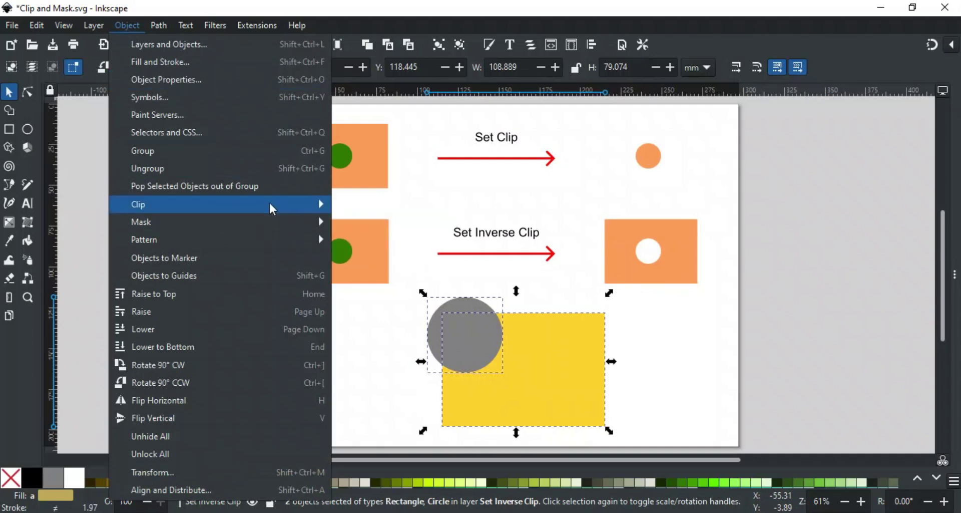
pyautogui.moveTo(269, 203)
pyautogui.click(356, 222)
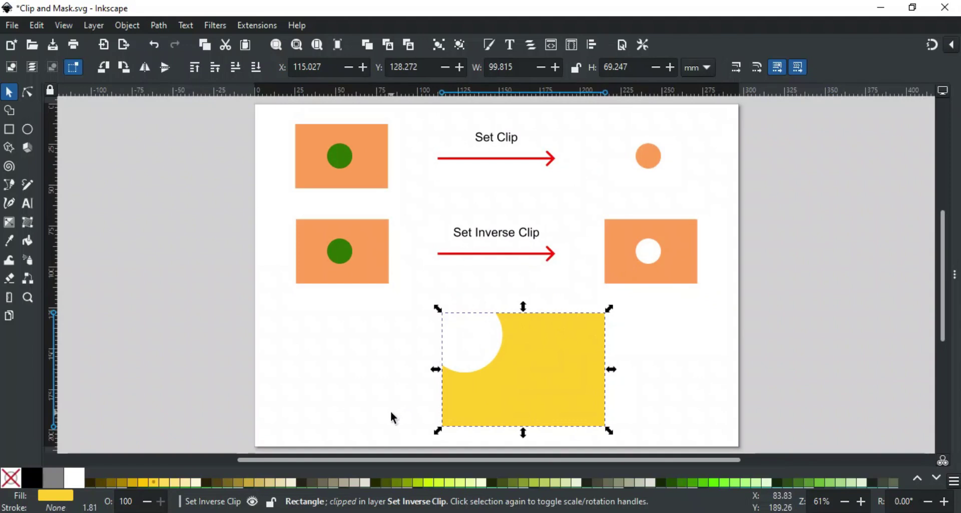
pyautogui.click(395, 384)
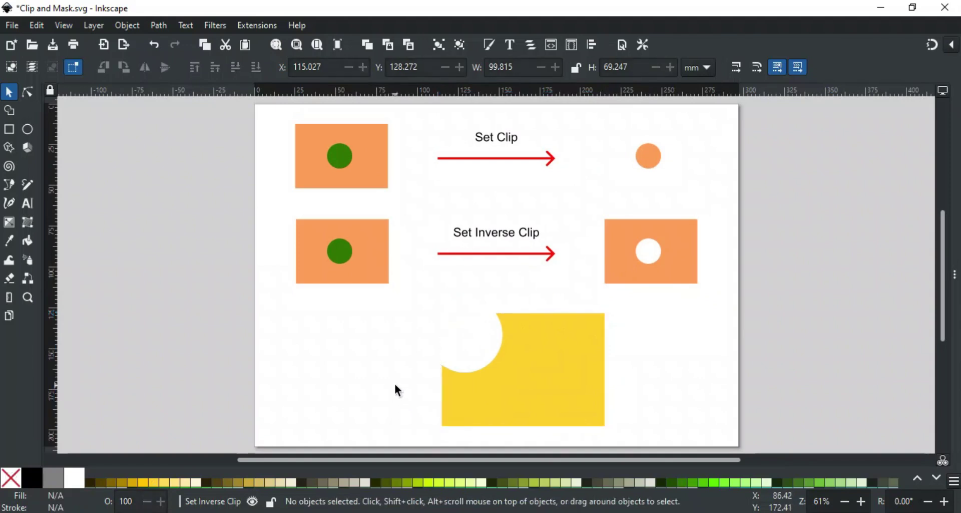
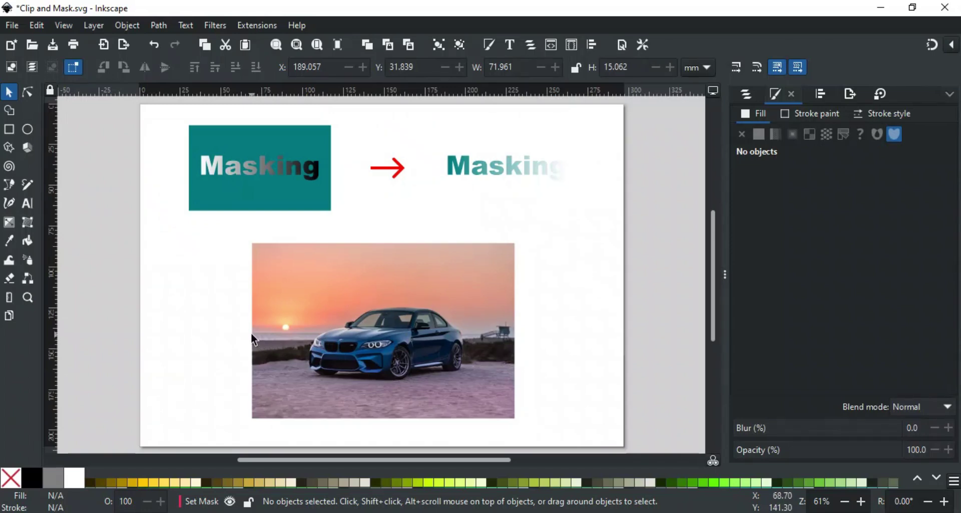
# Step: Draw an ellipse with radii of about 67 by 35 mm overlapping the photo's left part and give it a radial gradient fill
pyautogui.click(27, 130)
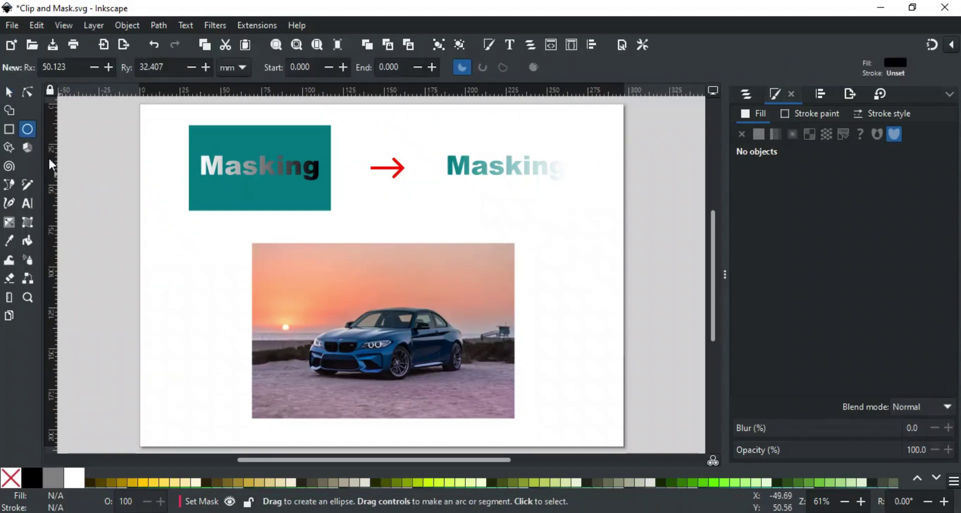
pyautogui.moveTo(183, 275); pyautogui.dragTo(400, 391)
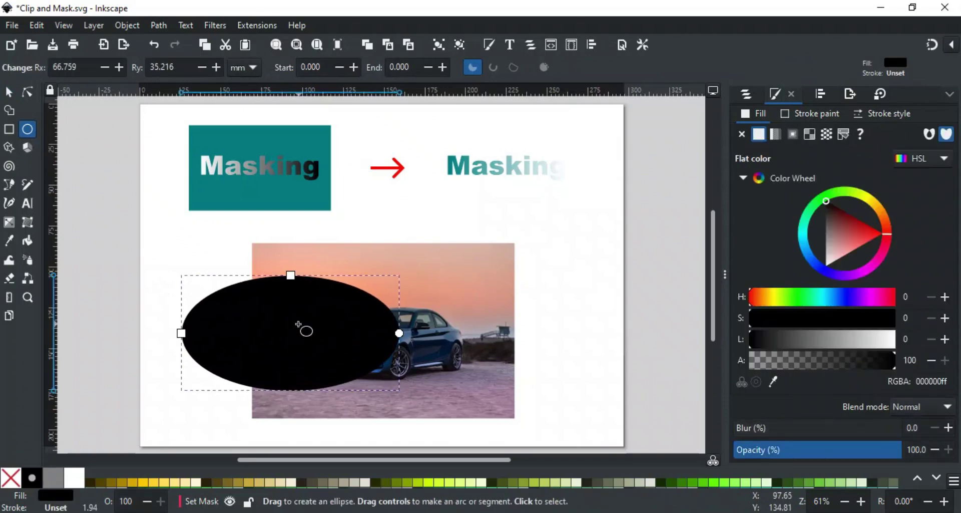
pyautogui.click(792, 136)
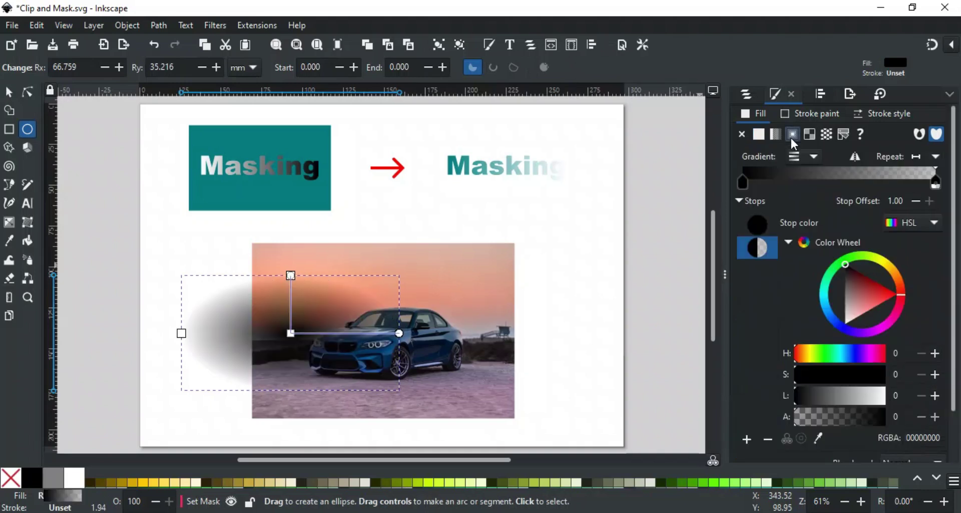
# Step: Make the ellipse's radial gradient run from fully opaque white at the centre to opaque black at the edge
pyautogui.moveTo(832, 399); pyautogui.dragTo(900, 398)
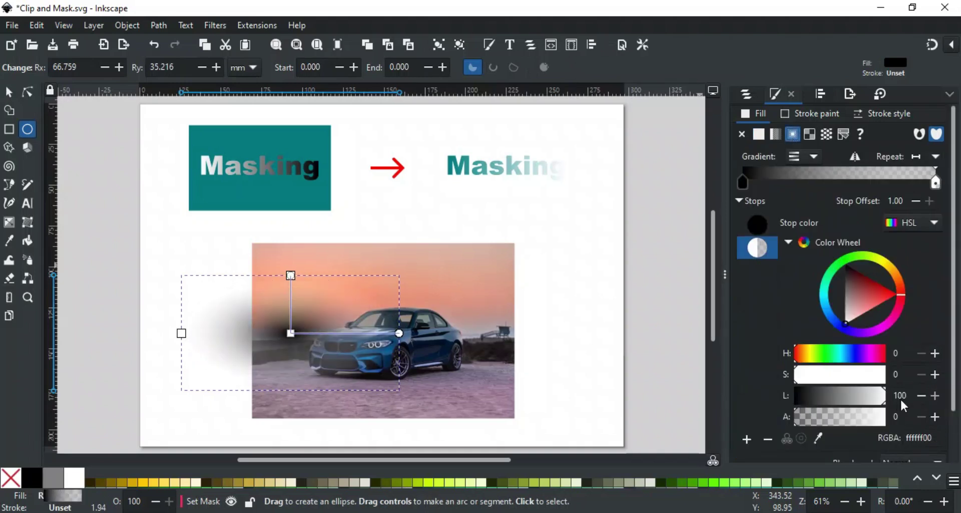
pyautogui.click(854, 157)
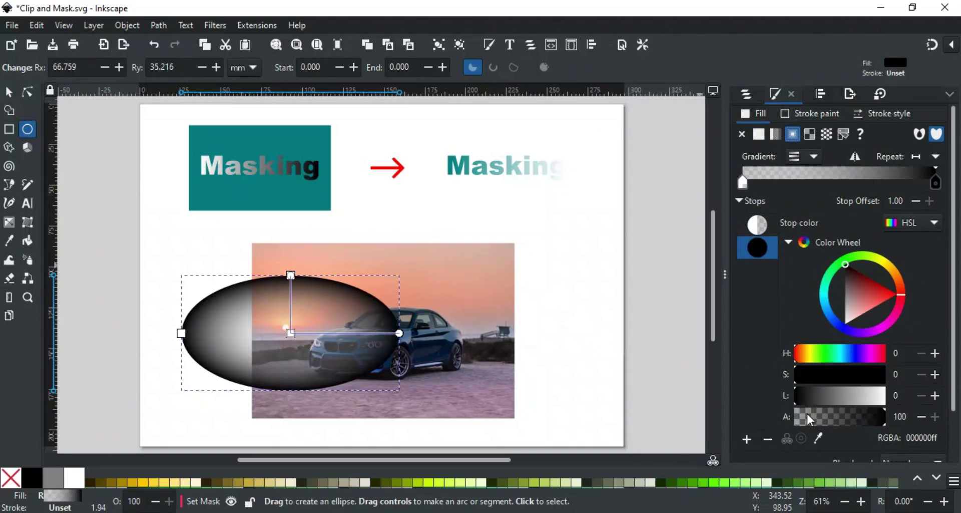
pyautogui.click(757, 224)
pyautogui.moveTo(827, 416); pyautogui.dragTo(902, 422)
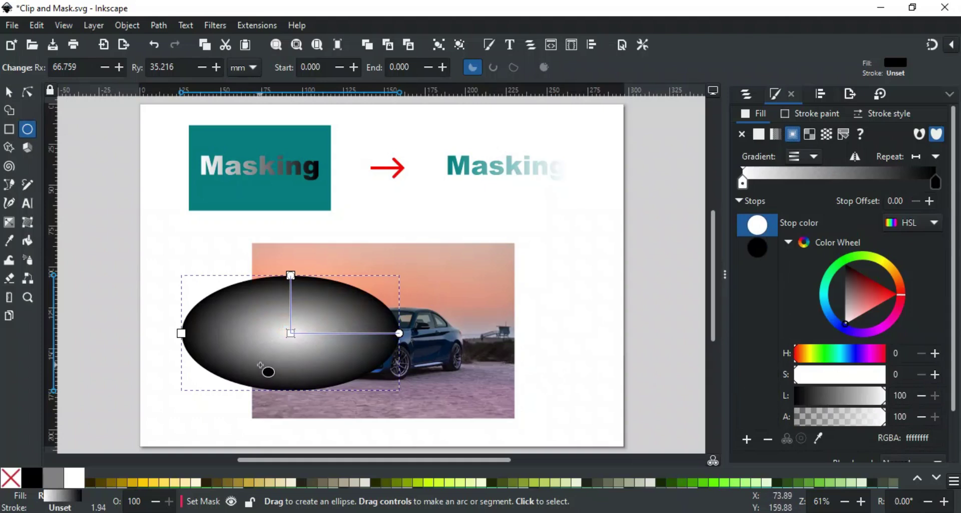
# Step: Move the gradient ellipse over the car and apply it to the photo with Set Mask
pyautogui.press('s')
pyautogui.moveTo(297, 336); pyautogui.dragTo(389, 343)
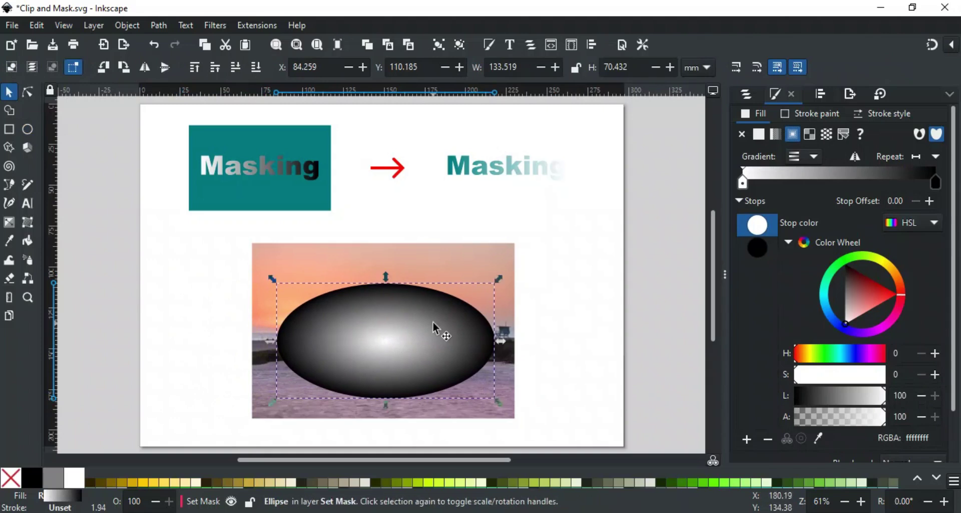
pyautogui.moveTo(196, 304); pyautogui.dragTo(320, 351)
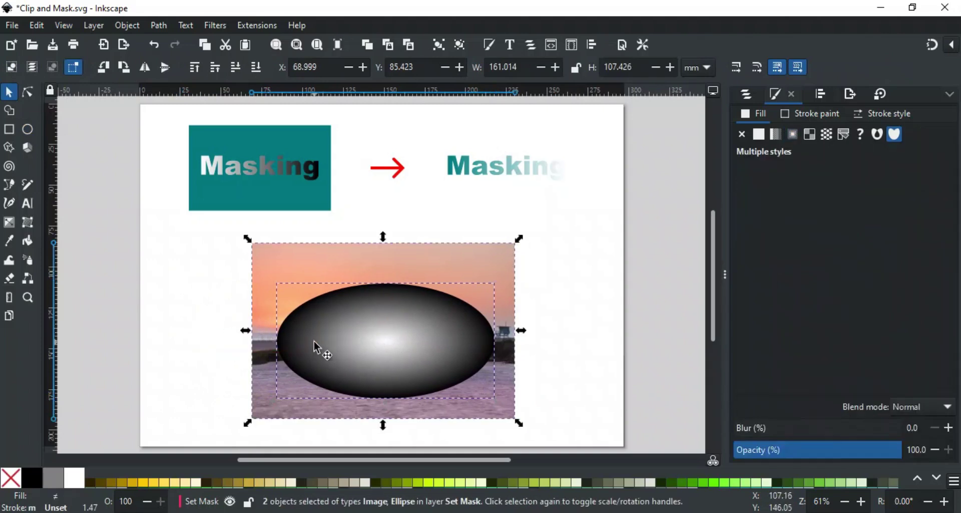
pyautogui.click(125, 29)
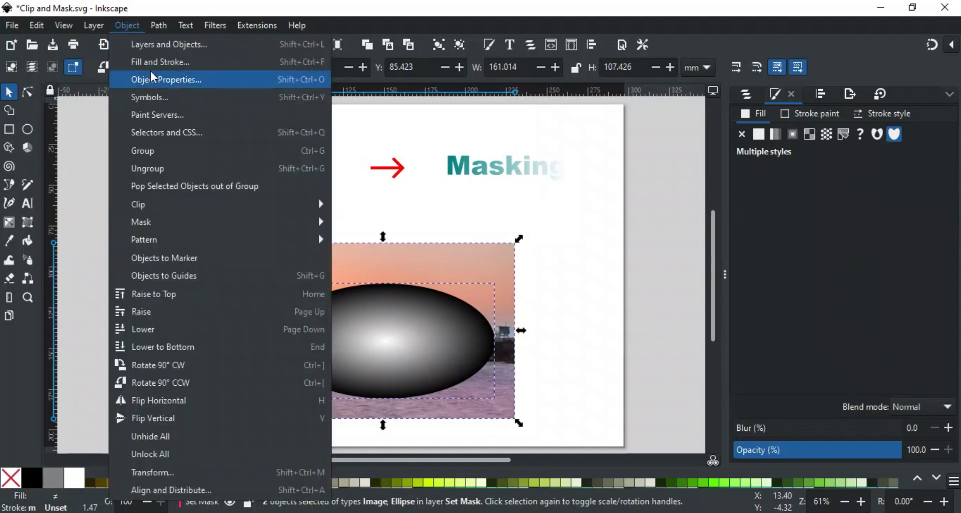
pyautogui.moveTo(270, 220)
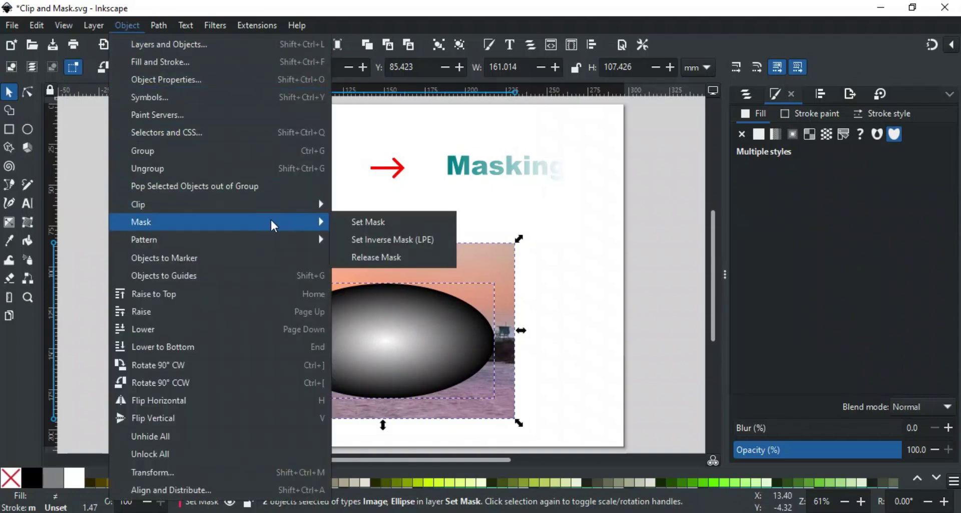
pyautogui.click(392, 223)
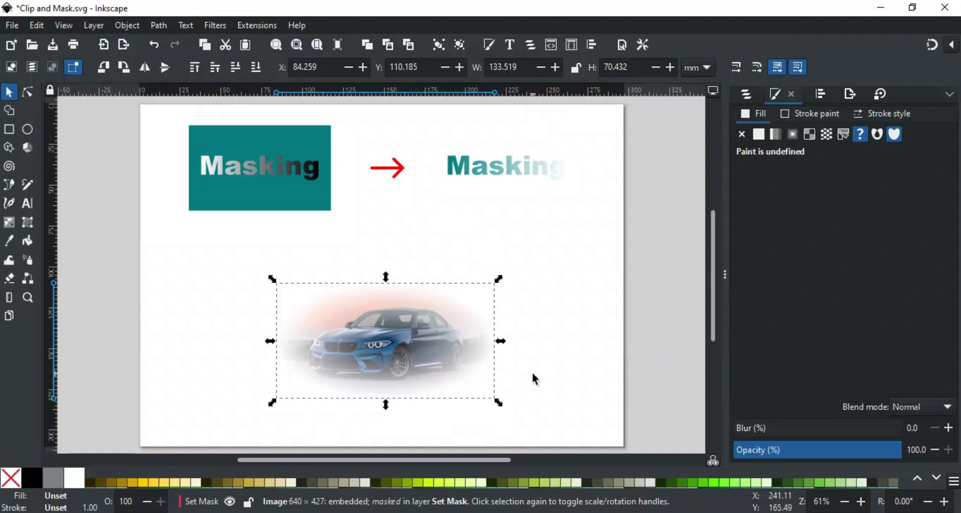
pyautogui.click(553, 350)
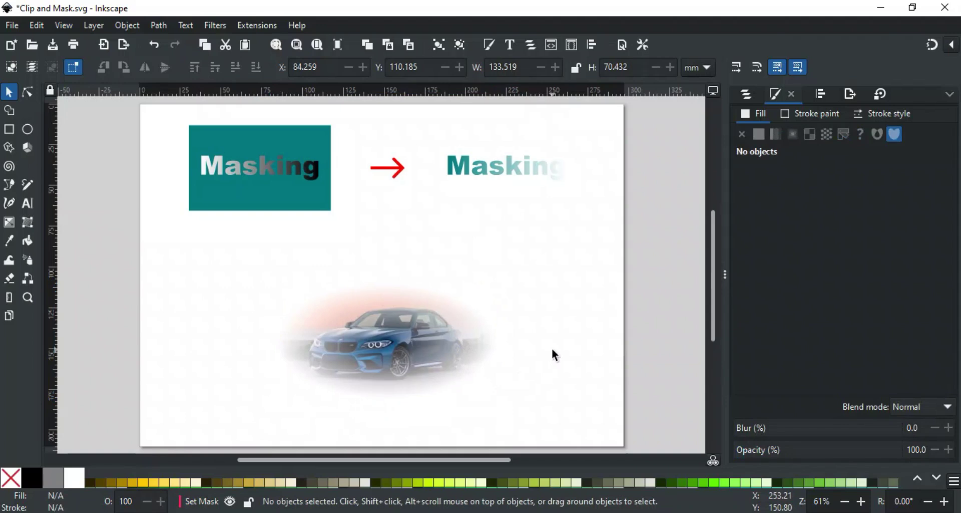